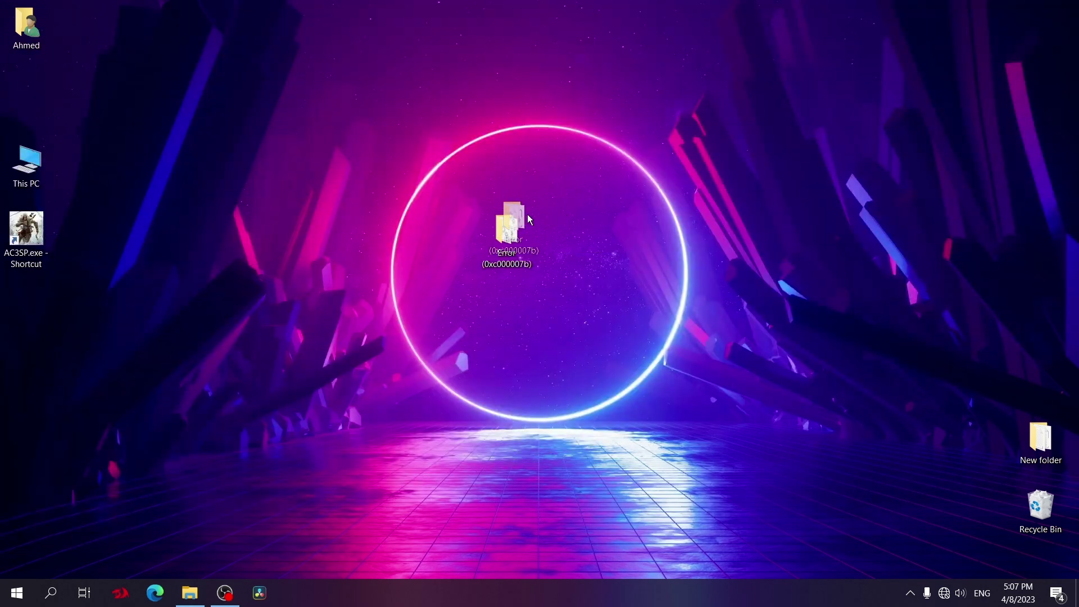
Copy all 329 files from the Error (0xc000007b) folder, then minimize the window.
drag(528, 219, 505, 238)
double_click(505, 236)
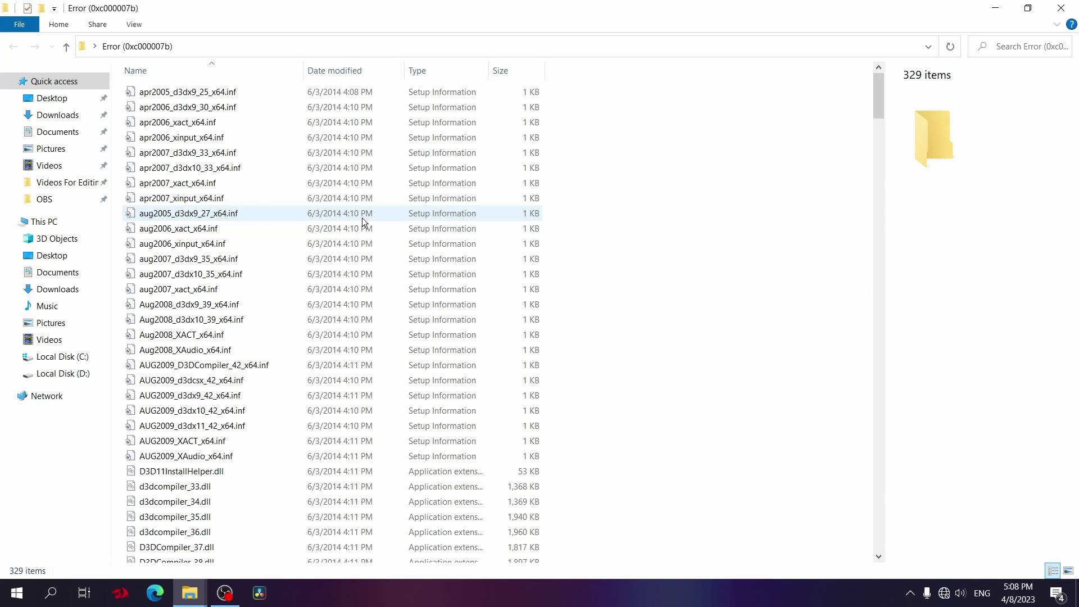
key(ctrl+a)
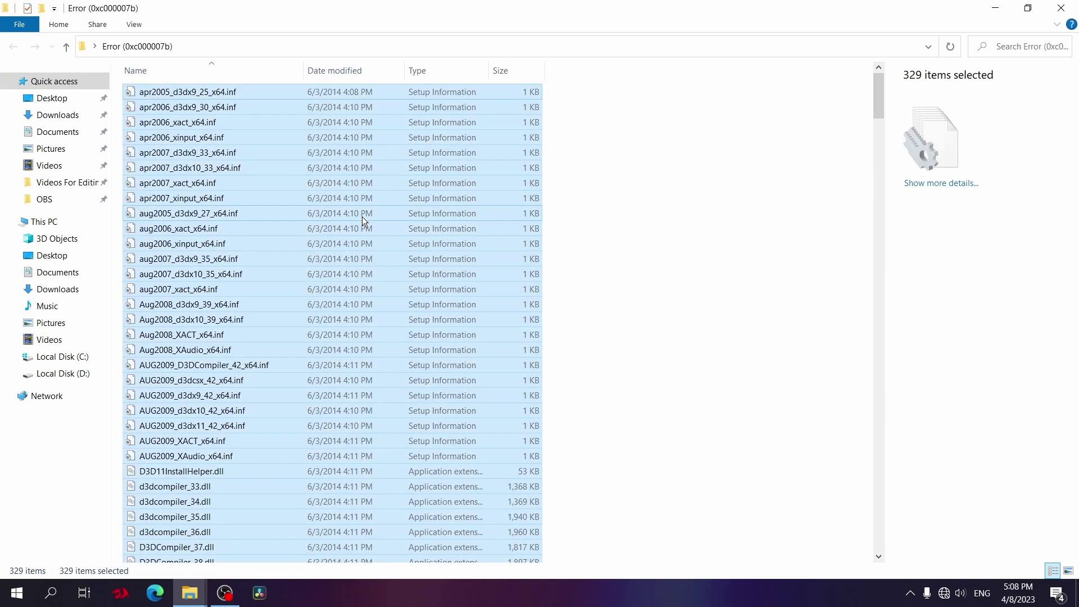
right_click(364, 169)
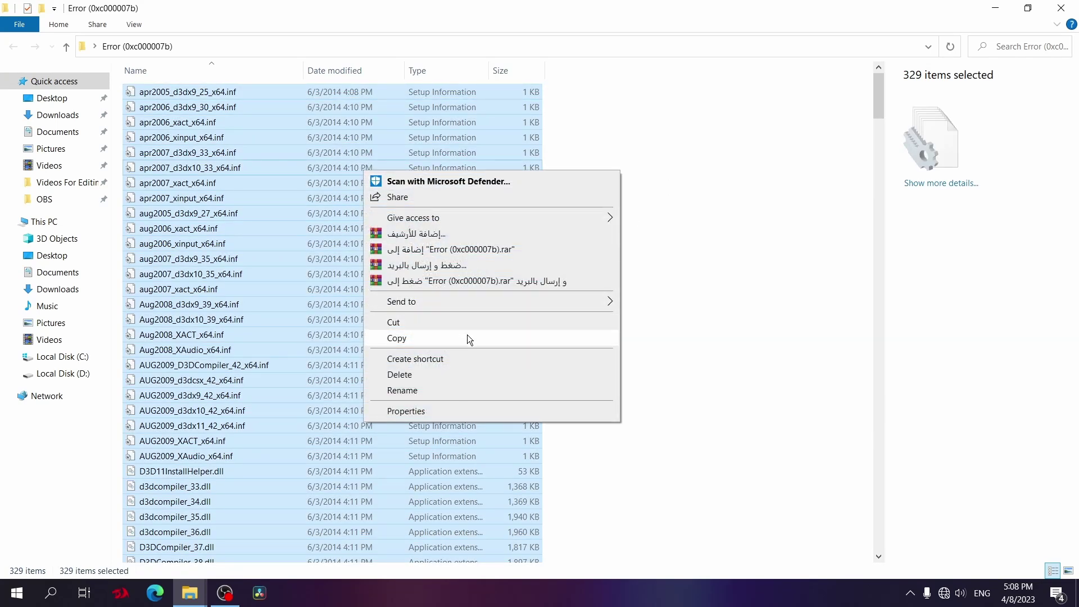
click(467, 334)
click(996, 9)
Paste the 329 copied files into C:\Riot Games\VALORANT\live.
double_click(45, 161)
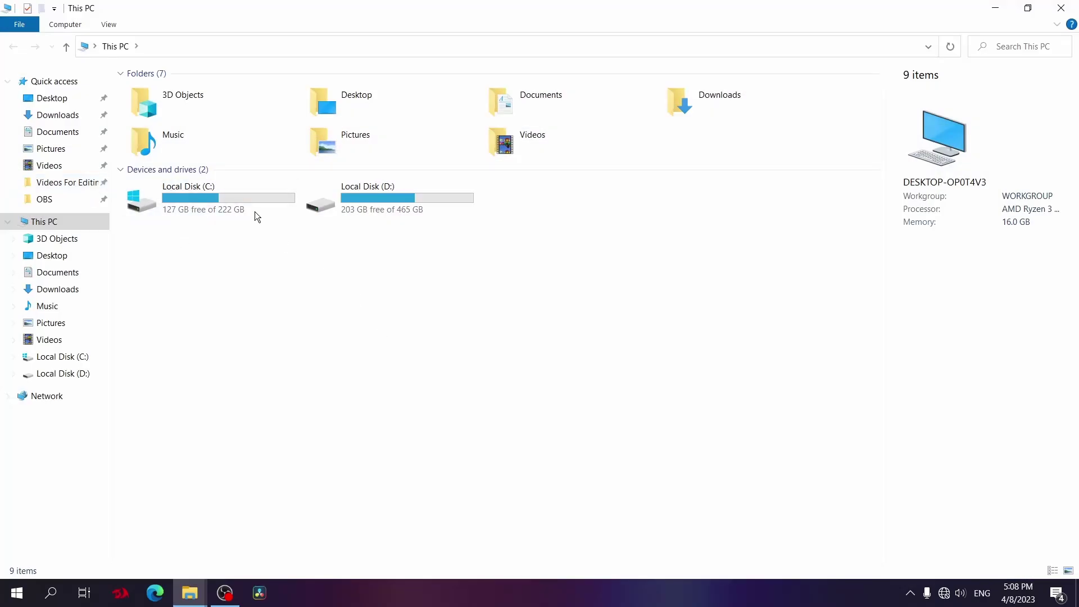
double_click(252, 204)
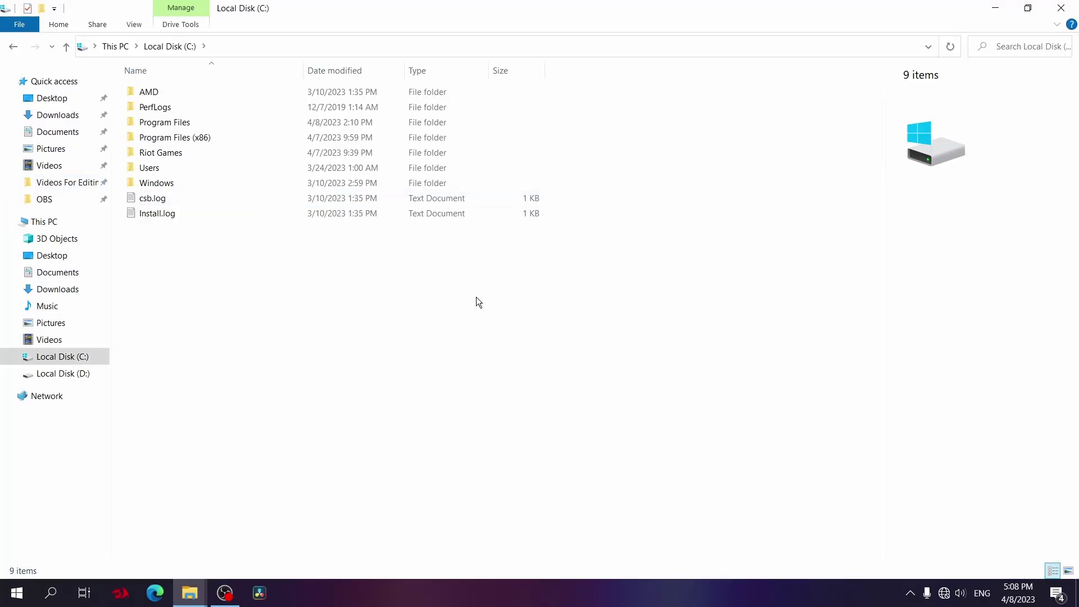
double_click(211, 156)
click(172, 122)
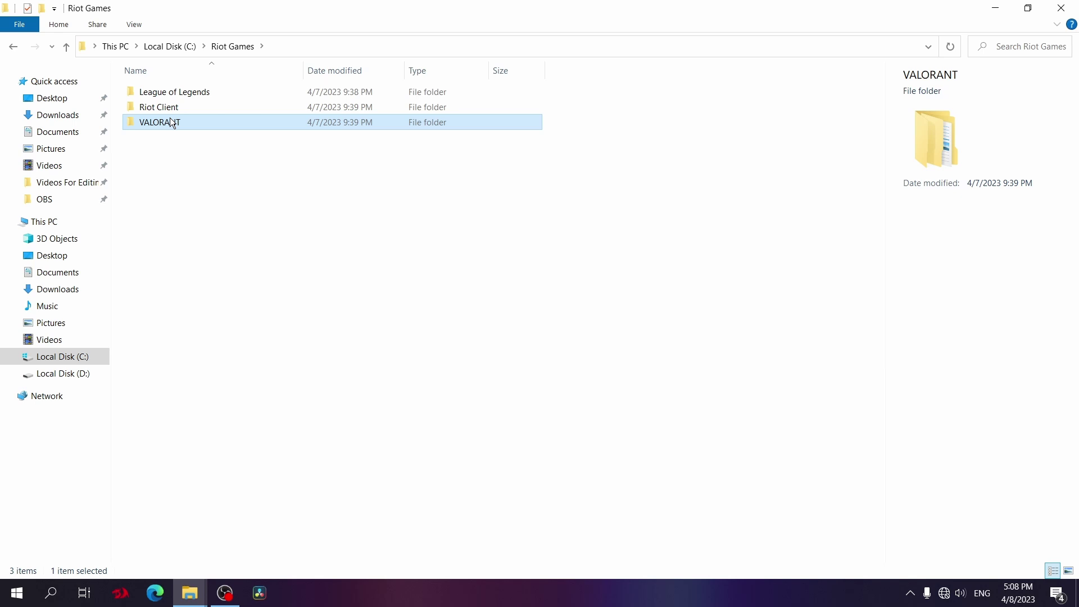
double_click(171, 122)
double_click(152, 92)
right_click(197, 236)
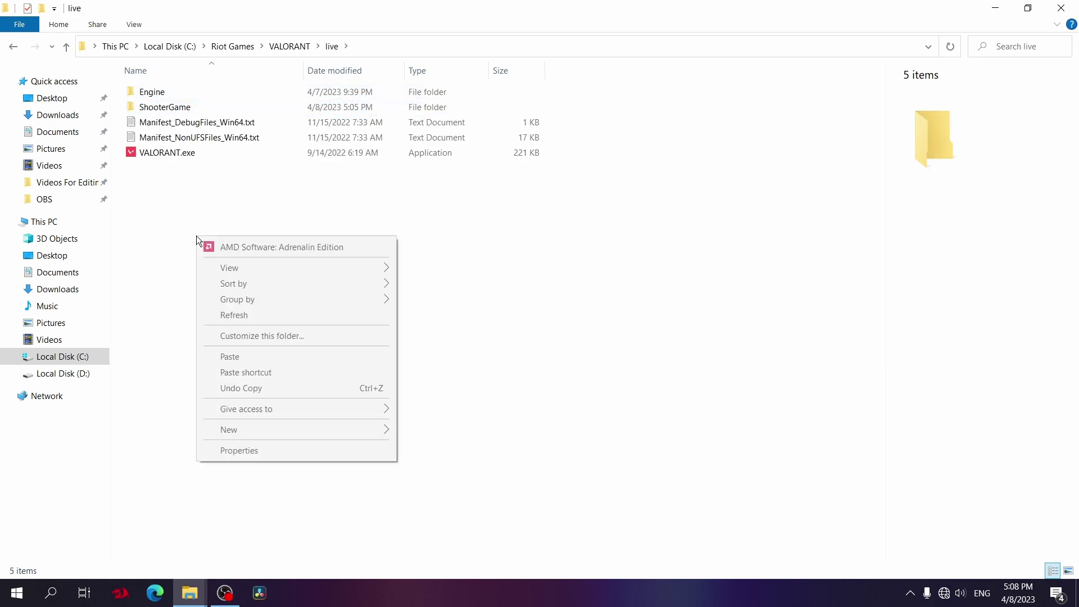
click(280, 358)
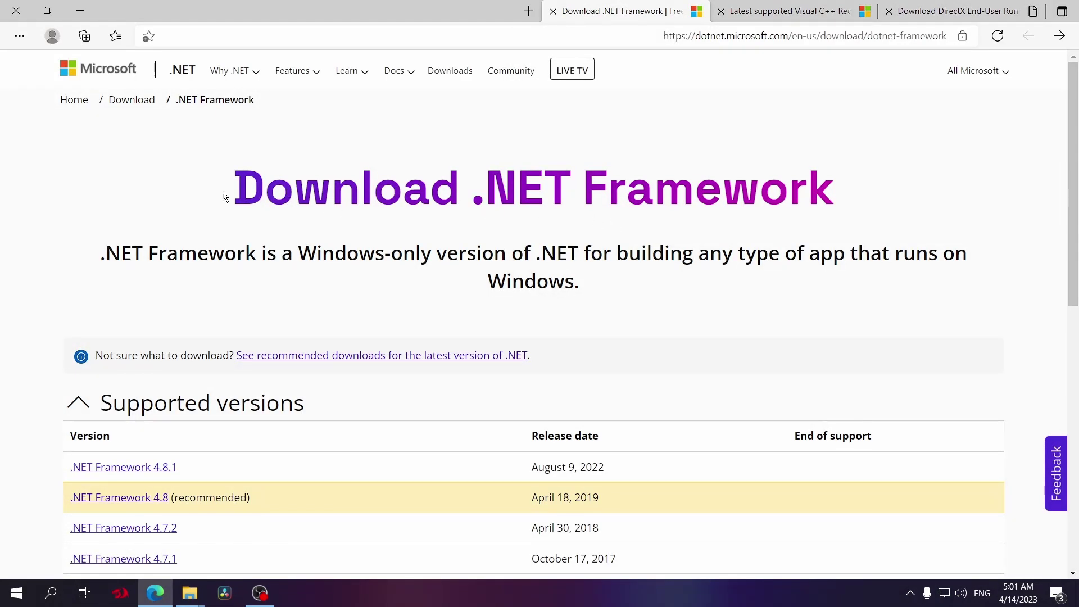
Review the .NET Framework and Visual C++ tabs, ending on the DirectX End-User Runtime page.
drag(223, 191, 839, 217)
click(854, 140)
click(783, 11)
drag(281, 295, 751, 297)
click(837, 139)
click(957, 12)
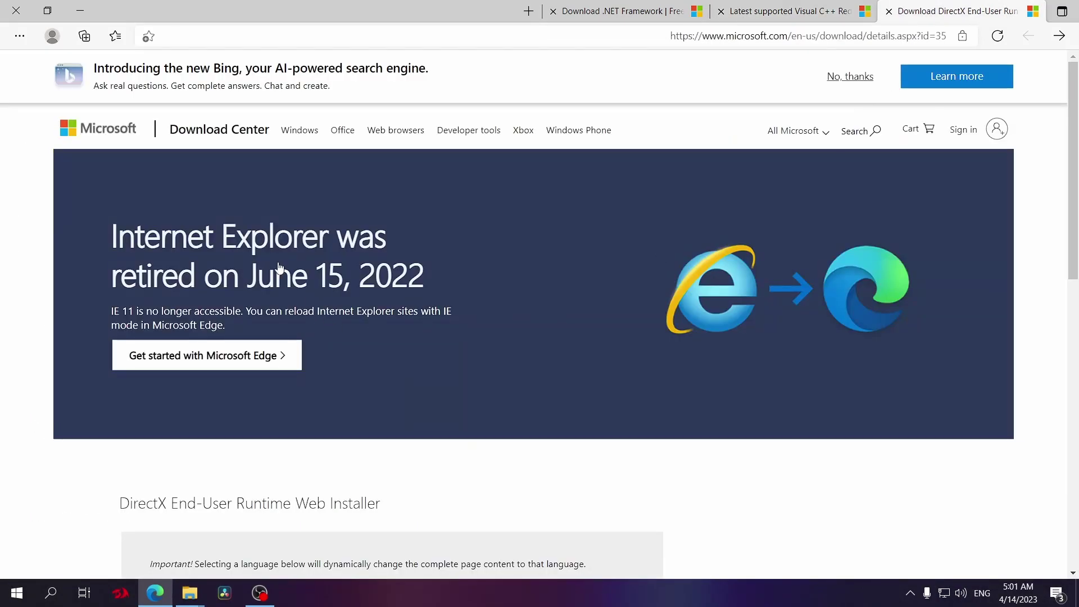